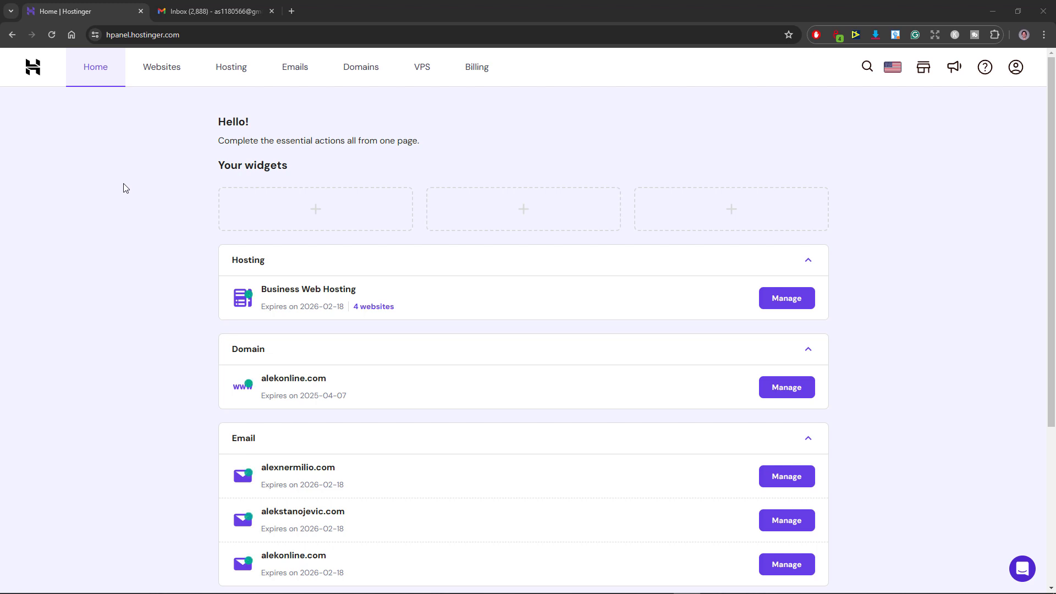
# Open the alekonline.com mailbox's webmail in a new tab and log in with the account password
pyautogui.click(294, 75)
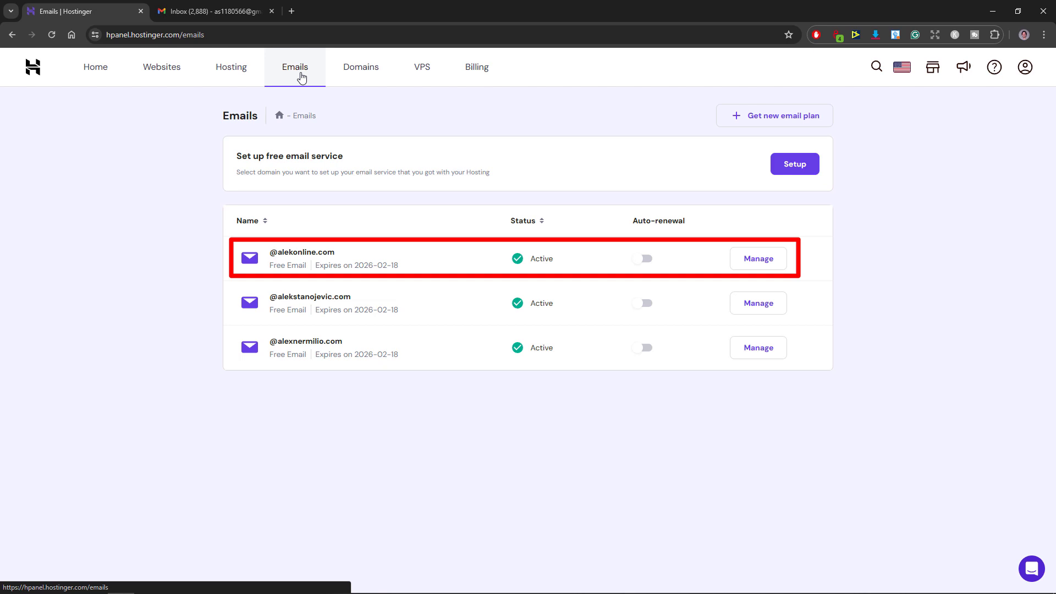
pyautogui.click(770, 260)
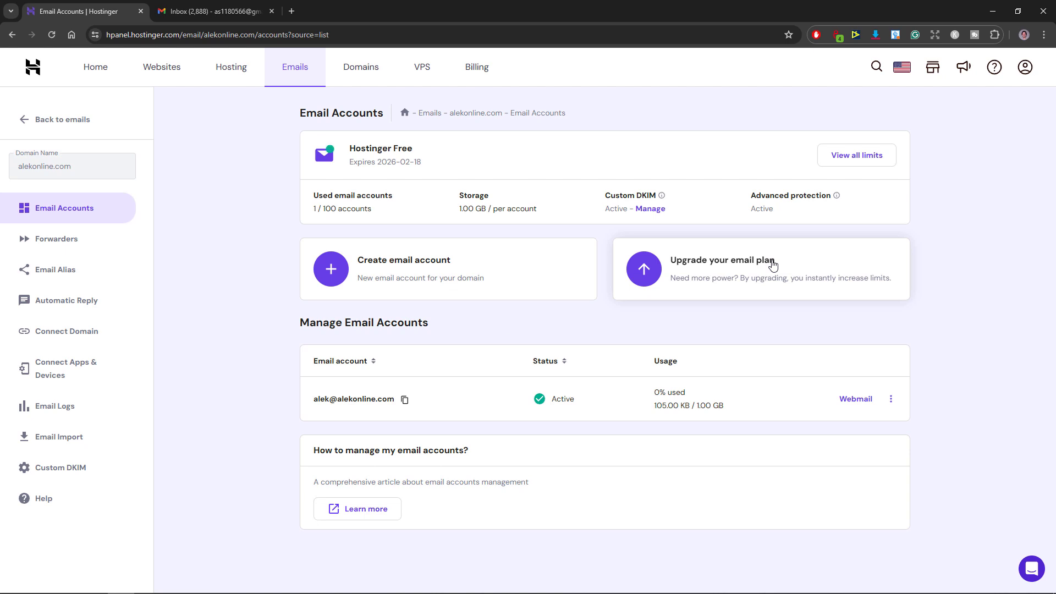
pyautogui.rightClick(846, 397)
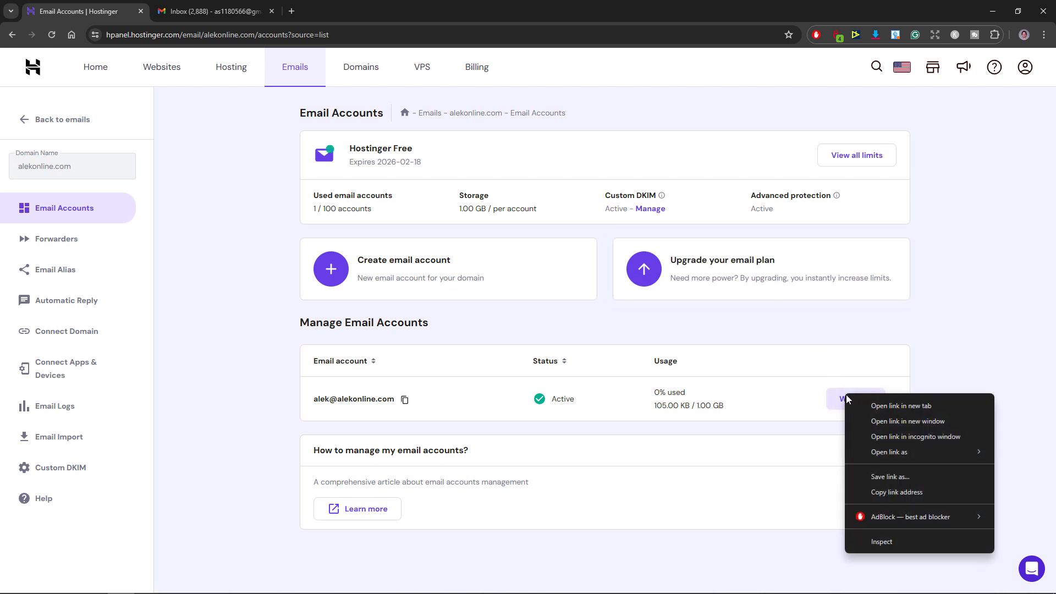
pyautogui.click(861, 405)
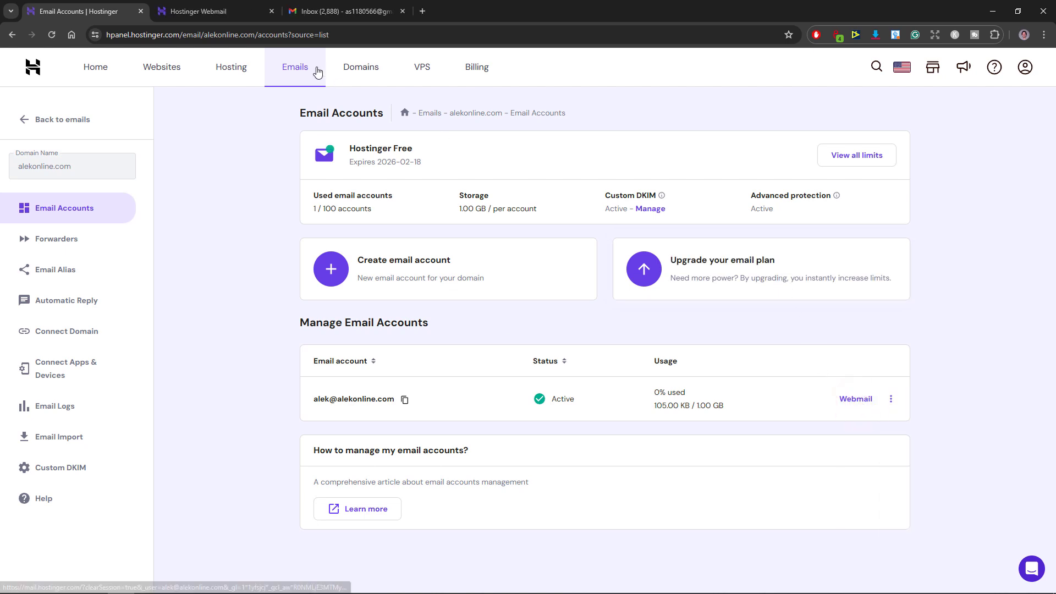
pyautogui.click(252, 13)
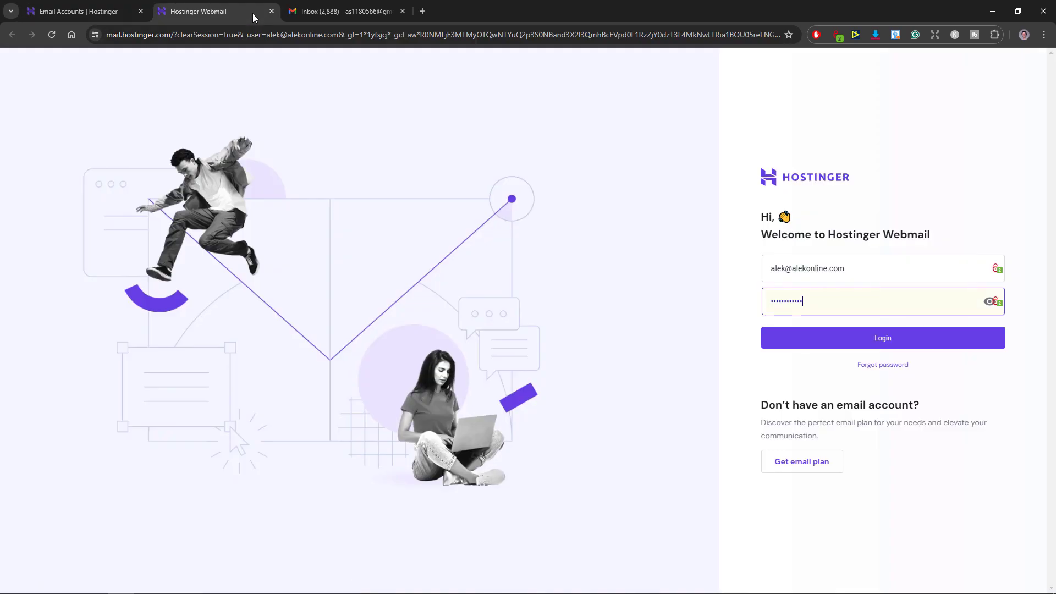
pyautogui.click(847, 341)
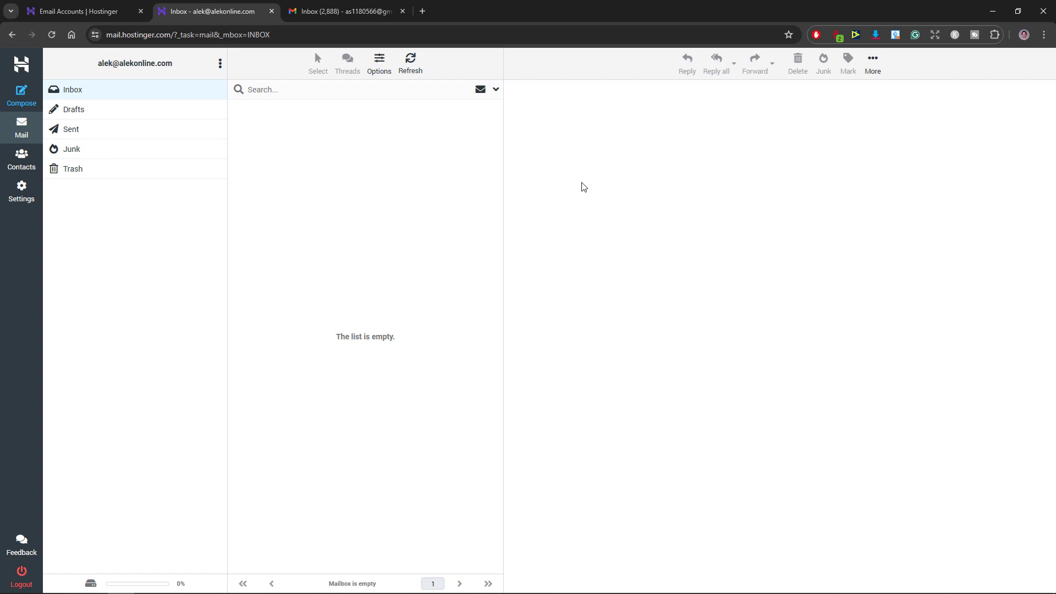
# Return to the Hostinger panel and open the Connect Apps & Devices settings for the domain's email
pyautogui.click(94, 12)
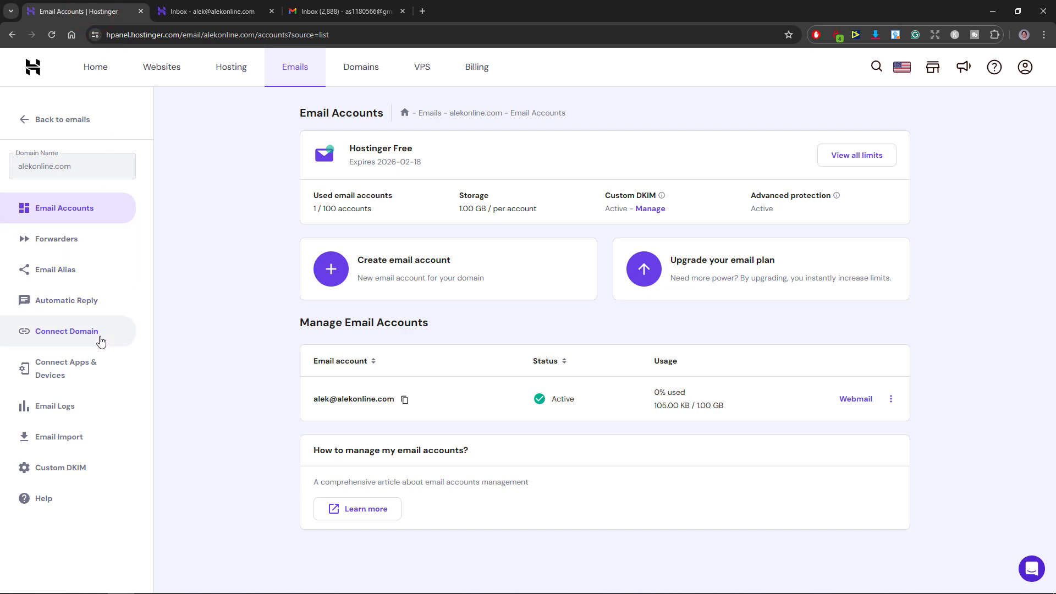
pyautogui.click(96, 367)
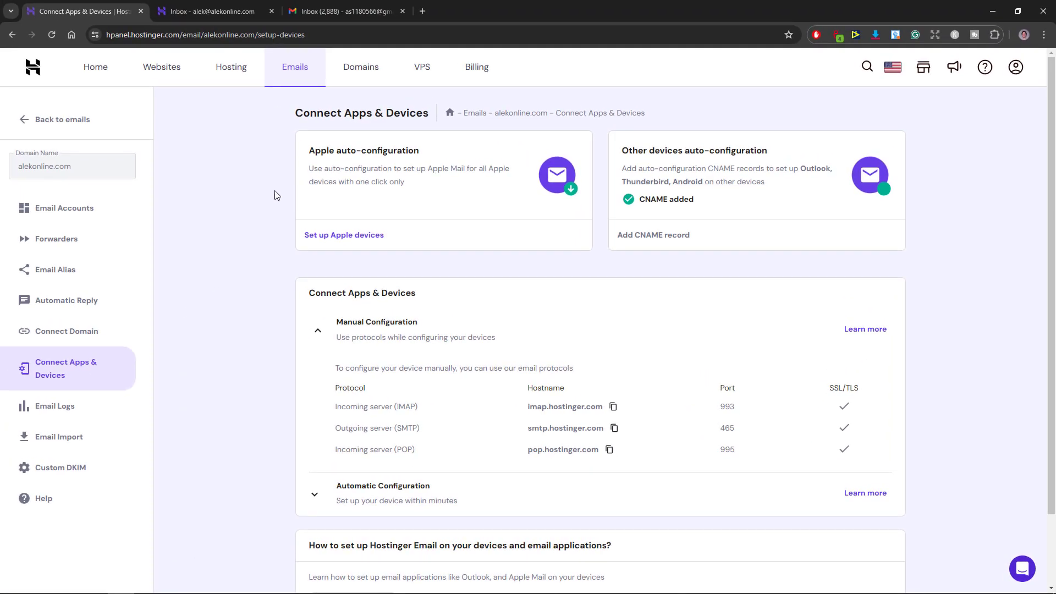
# Switch to Gmail and open its full Accounts and Import settings
pyautogui.click(357, 11)
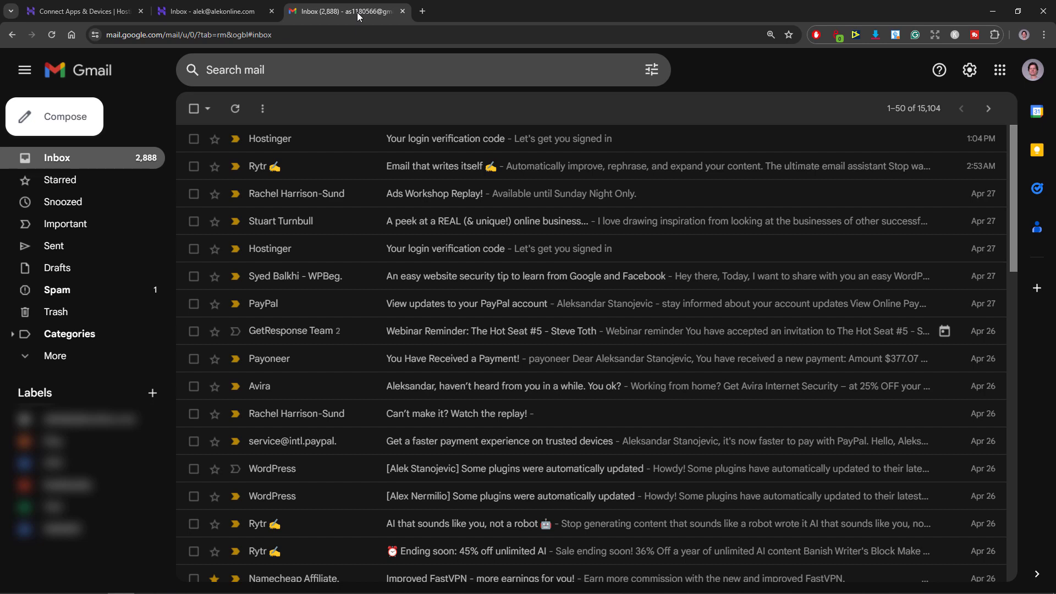
pyautogui.click(969, 76)
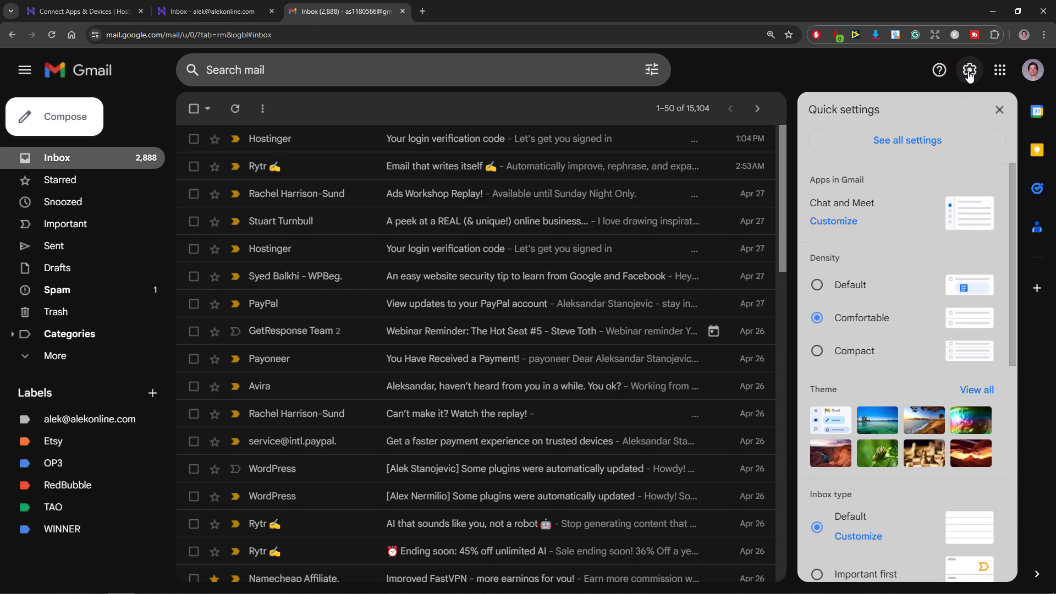
pyautogui.click(924, 139)
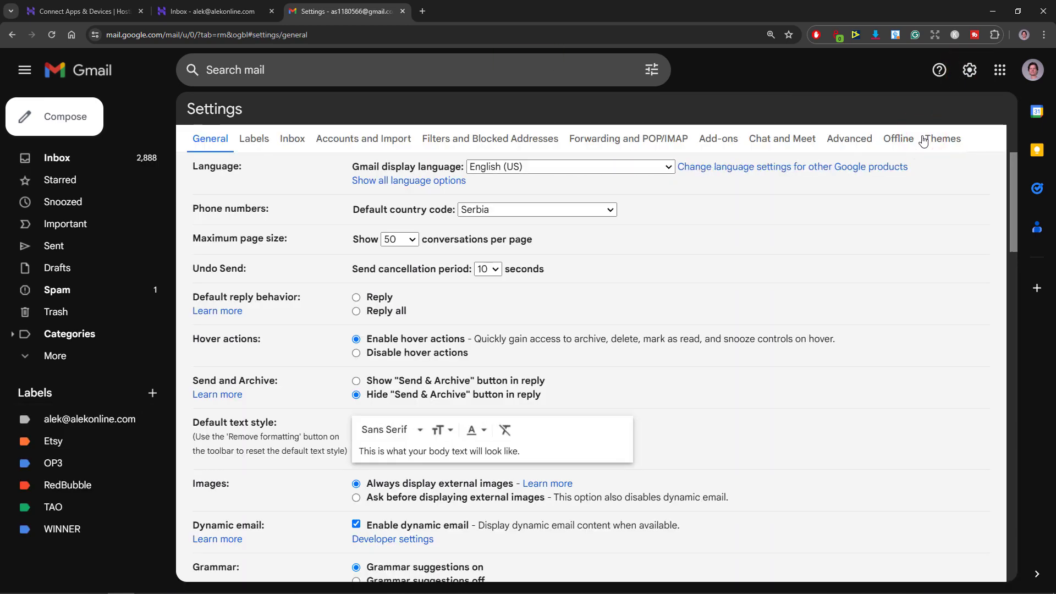
pyautogui.click(382, 140)
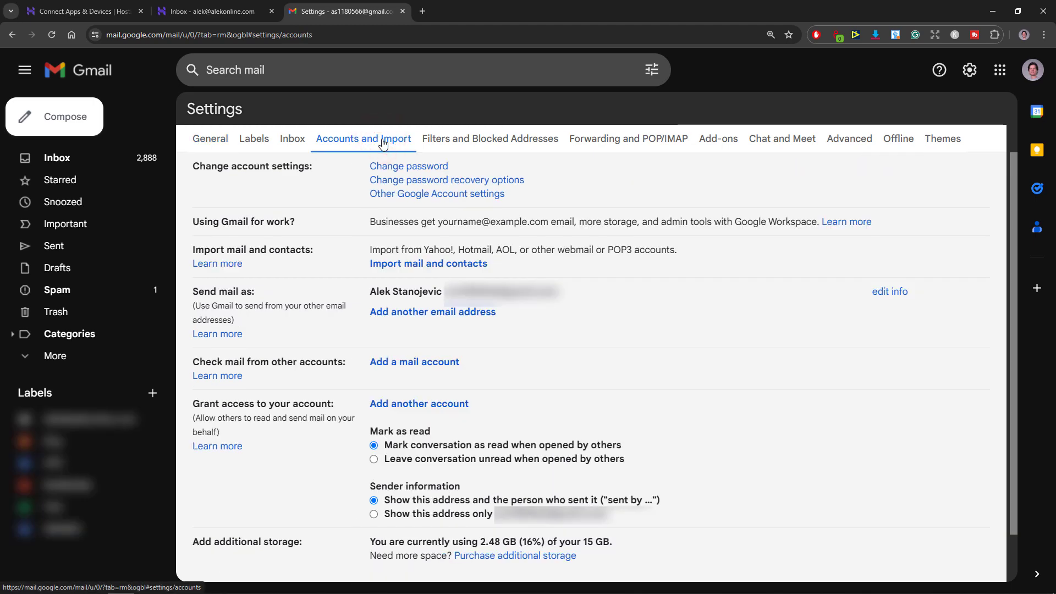
# Start adding a mail account with the domain email address, import via POP3, and fill in the full-address username and account password
pyautogui.click(422, 365)
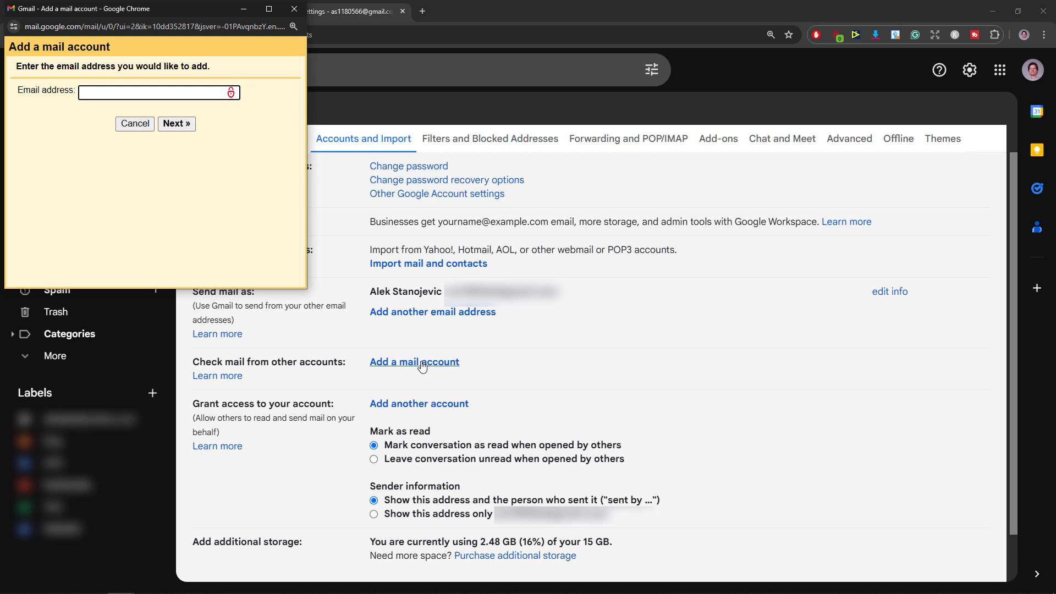
pyautogui.hotkey('ctrl', 'v')
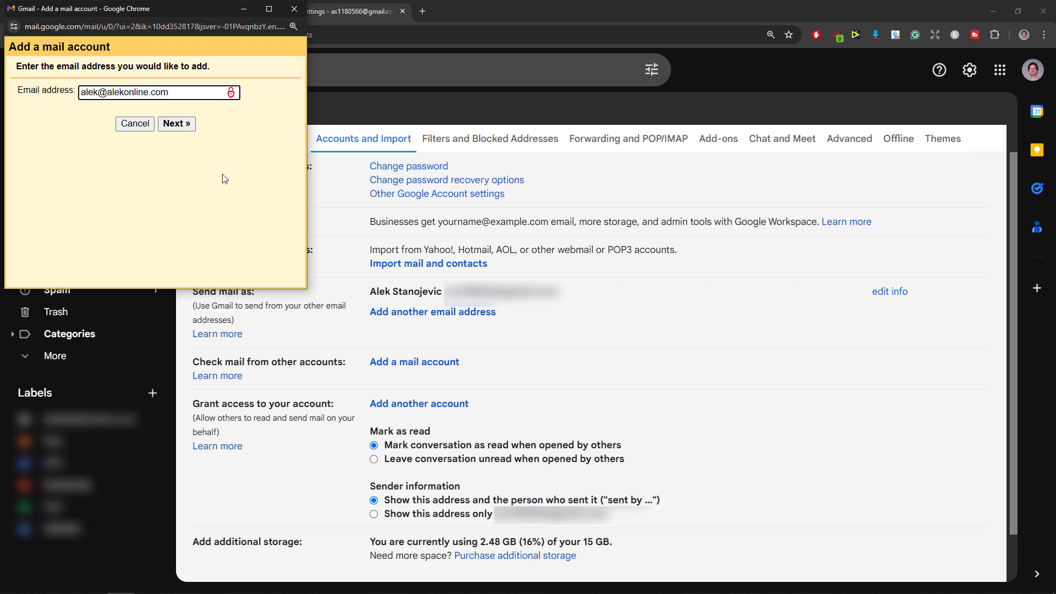
pyautogui.click(185, 123)
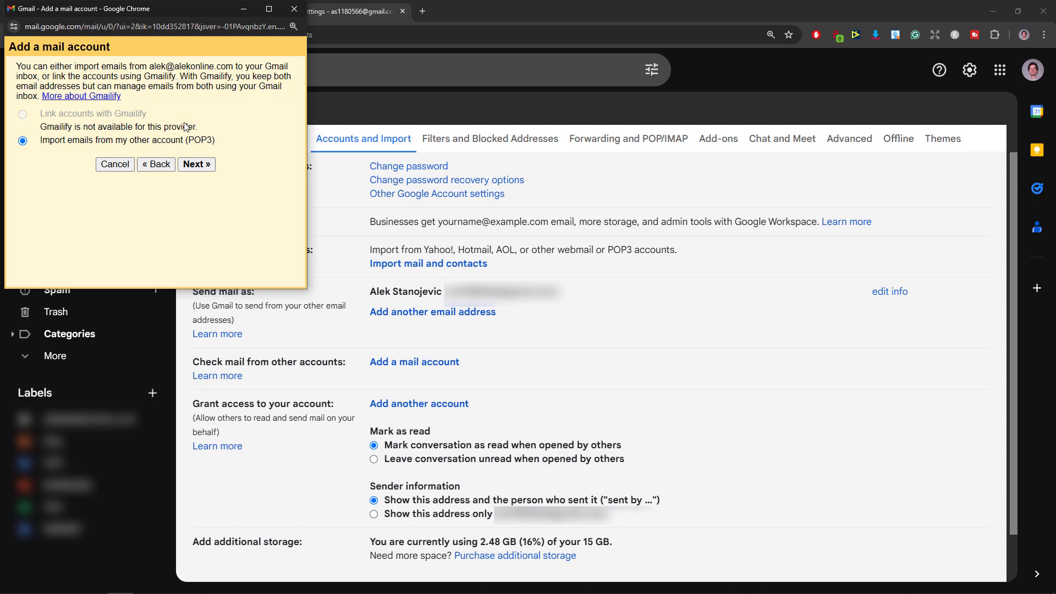
pyautogui.click(206, 167)
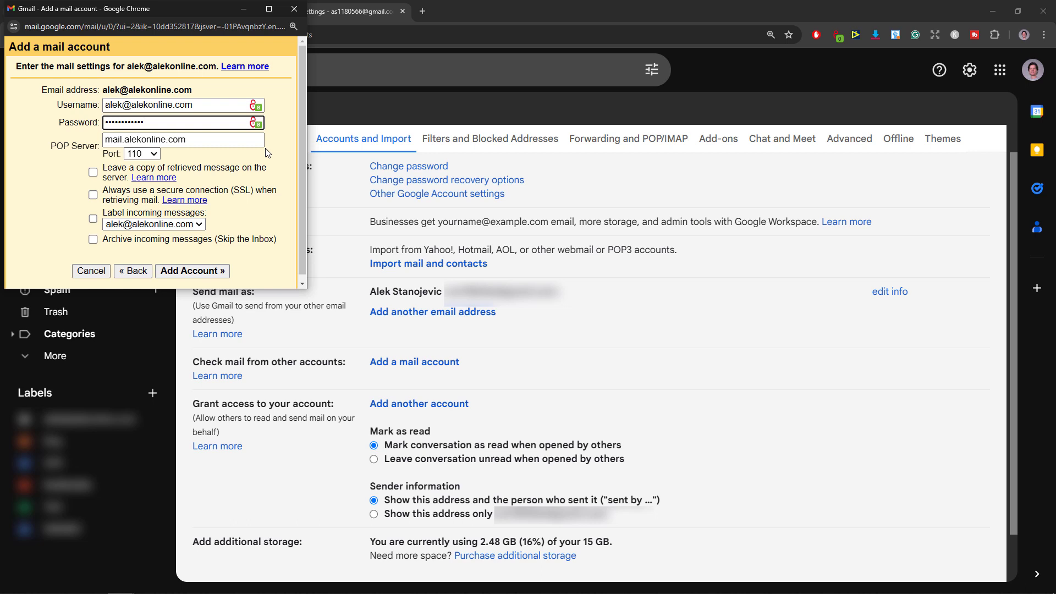
# Copy the incoming POP hostname from the Hostinger panel and set Gmail's POP Server to pop.hostinger.com
pyautogui.click(242, 12)
pyautogui.click(103, 13)
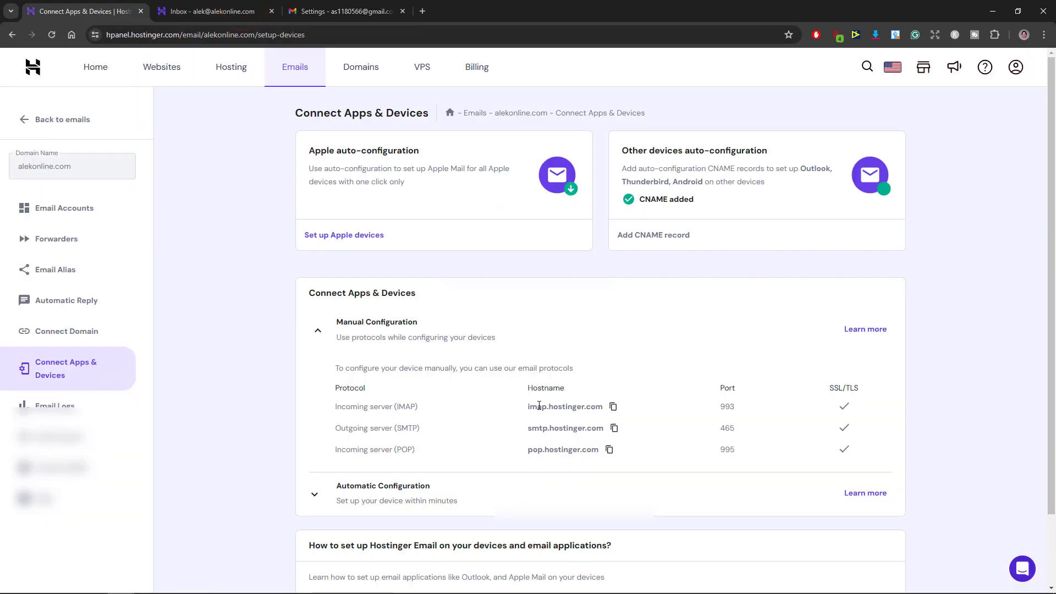
pyautogui.click(609, 450)
pyautogui.click(357, 12)
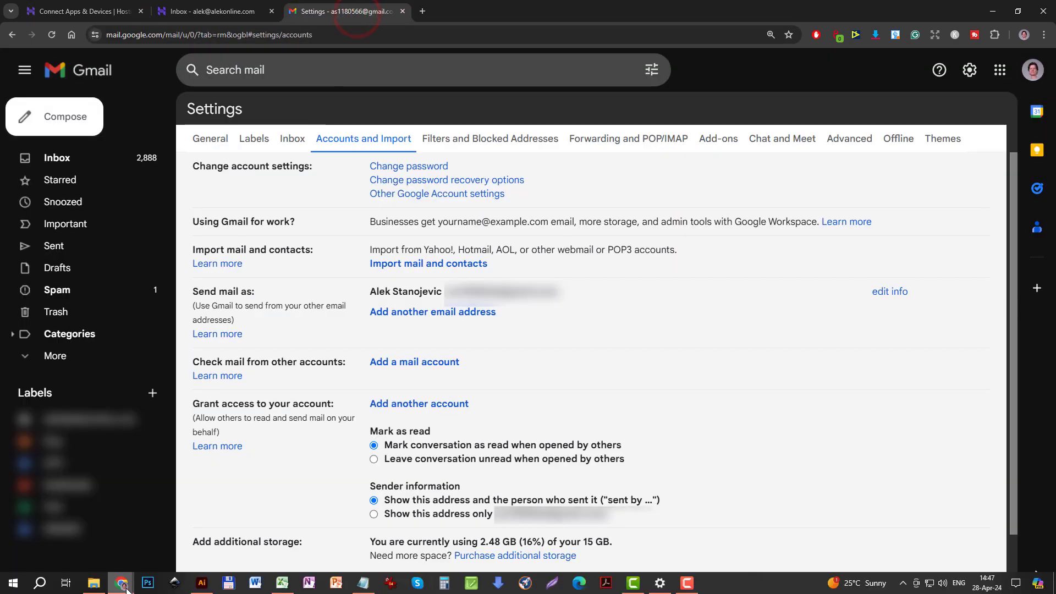
pyautogui.moveTo(121, 586)
pyautogui.click(163, 540)
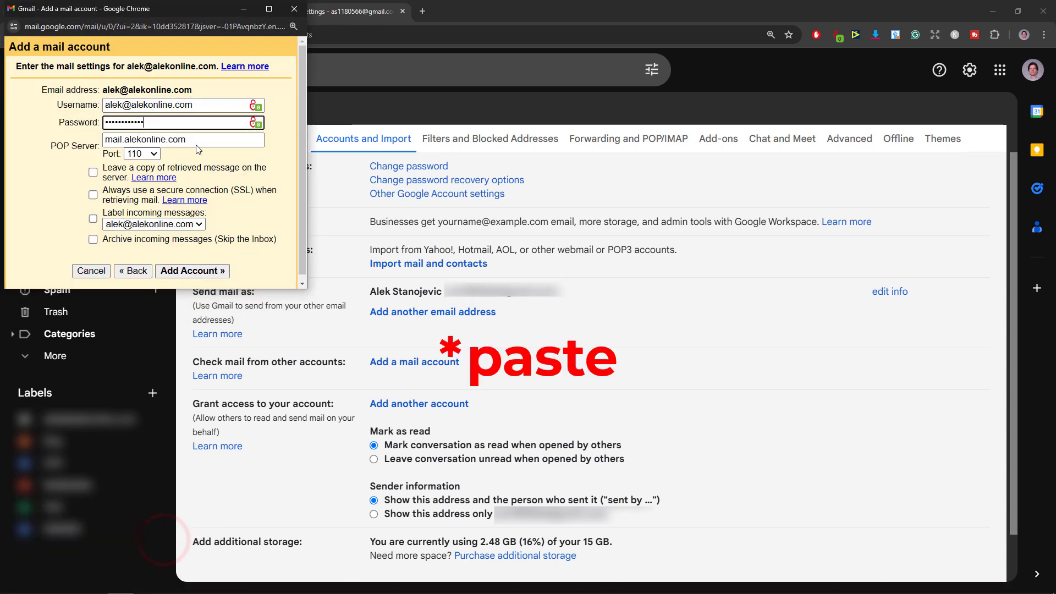
pyautogui.moveTo(190, 140); pyautogui.dragTo(105, 142)
pyautogui.rightClick(114, 146)
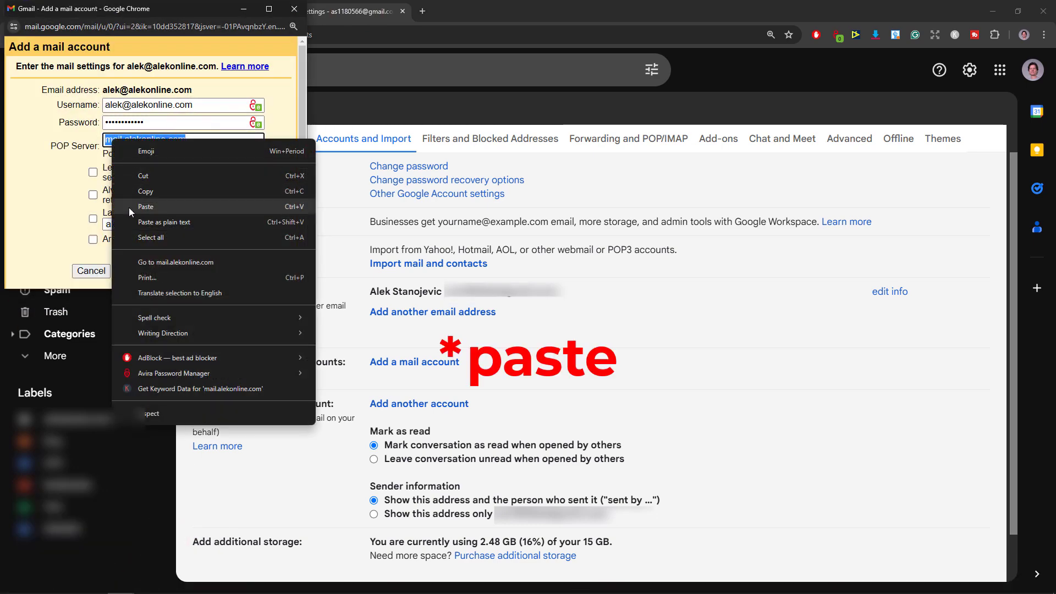
pyautogui.click(130, 222)
# Set the POP port to 995, enable leaving message copies, SSL and labelling of incoming messages, and add the account
pyautogui.click(154, 156)
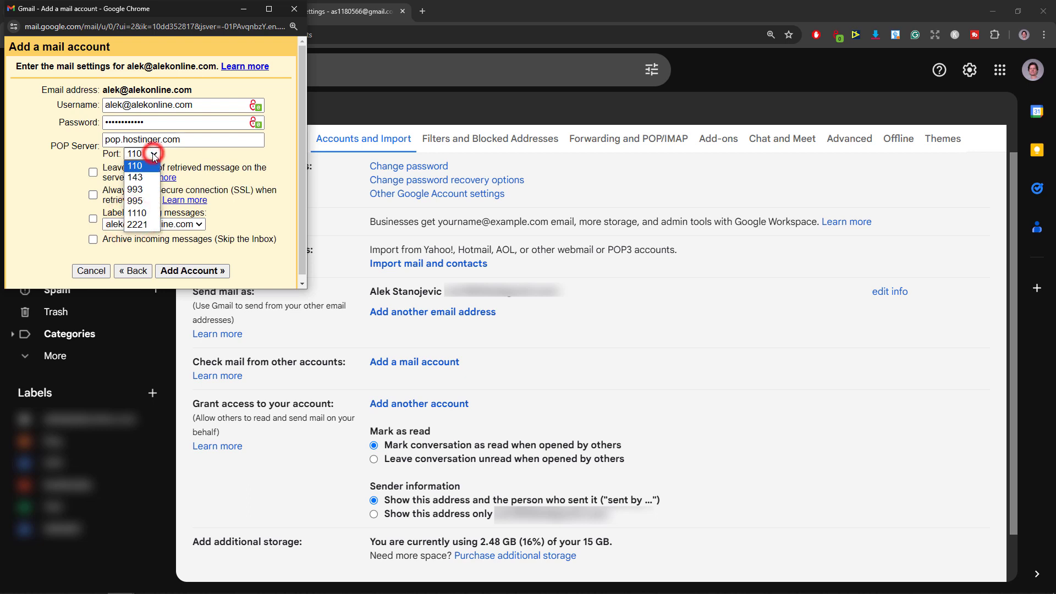
pyautogui.click(154, 199)
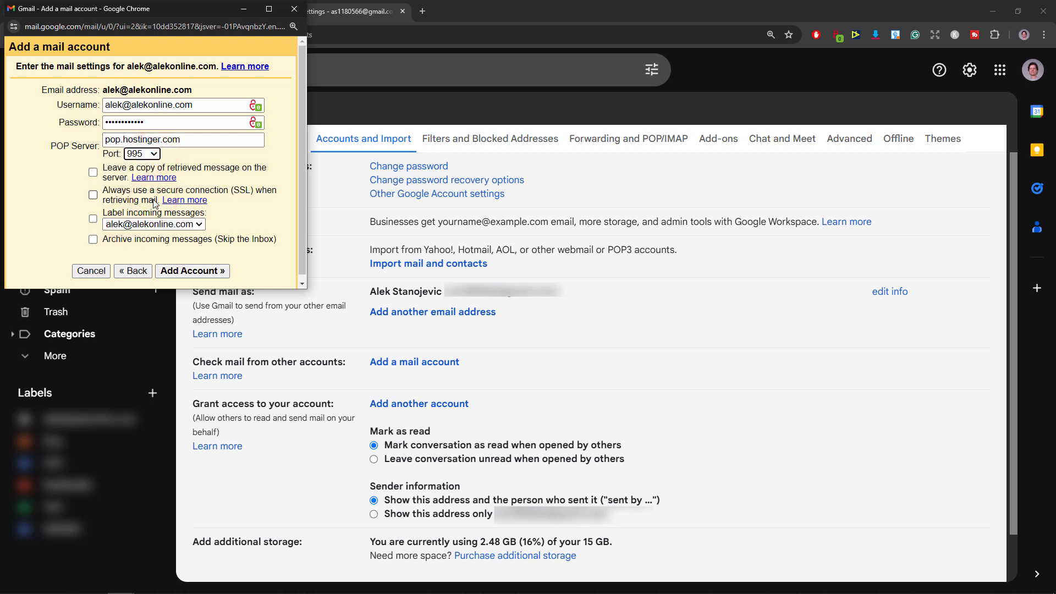
pyautogui.click(93, 173)
pyautogui.click(93, 195)
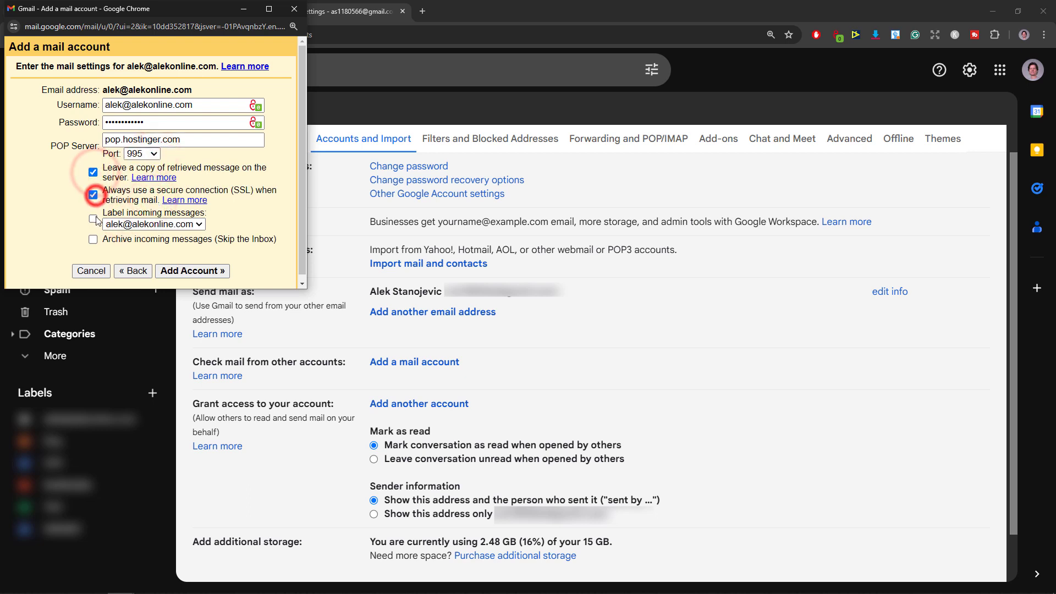
pyautogui.click(93, 219)
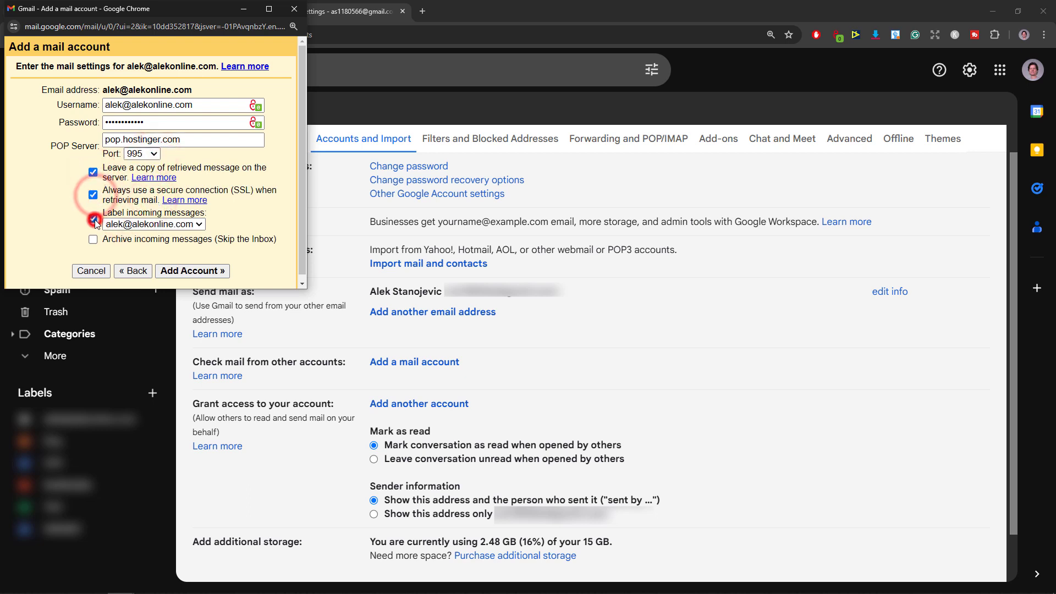
pyautogui.click(183, 272)
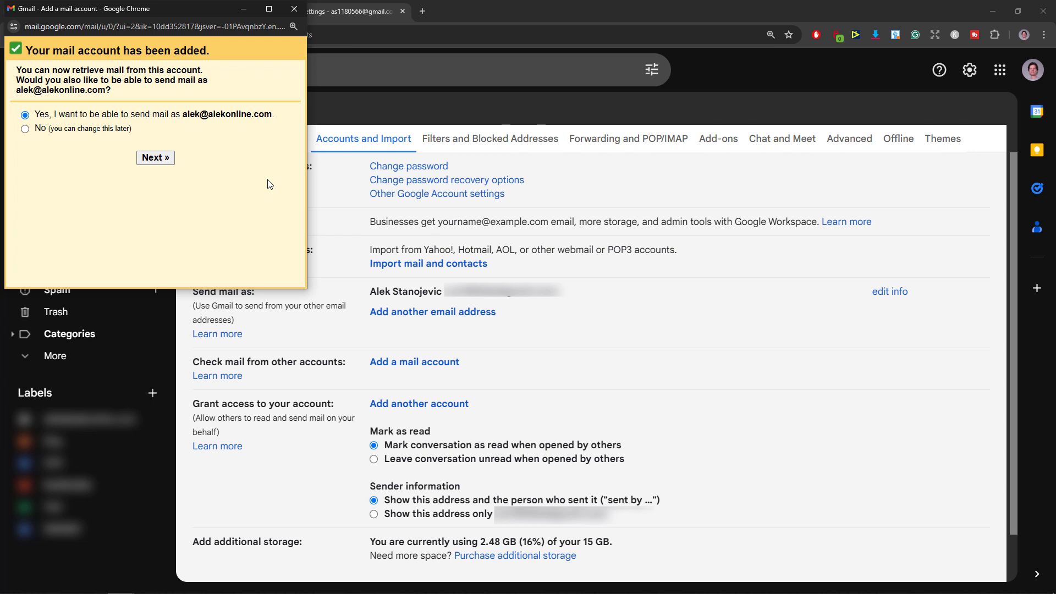
# Choose to send mail as the added address and keep its sender name and Treat as an alias option
pyautogui.click(160, 160)
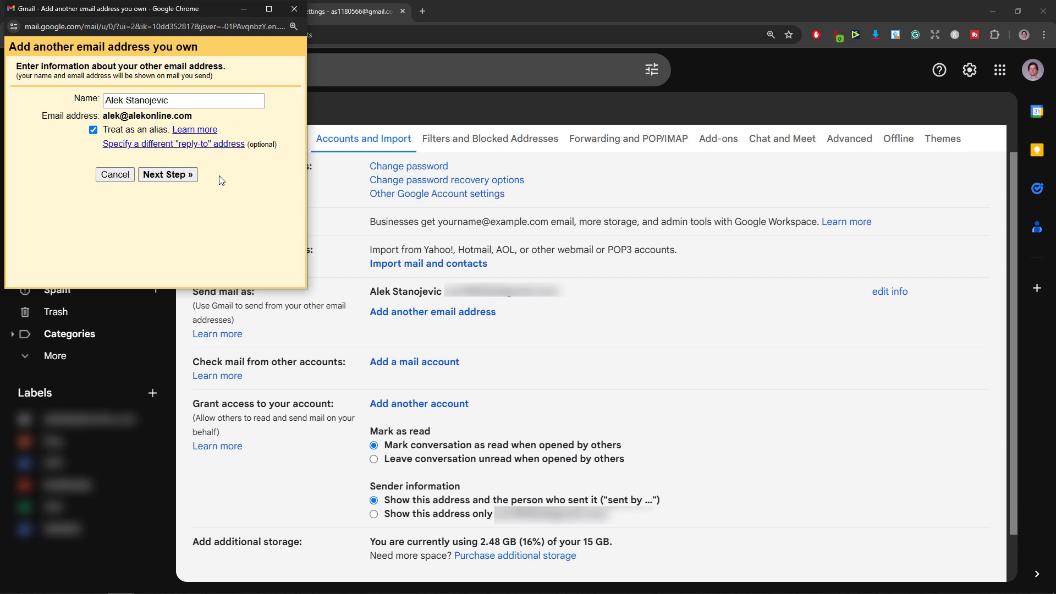
pyautogui.click(185, 174)
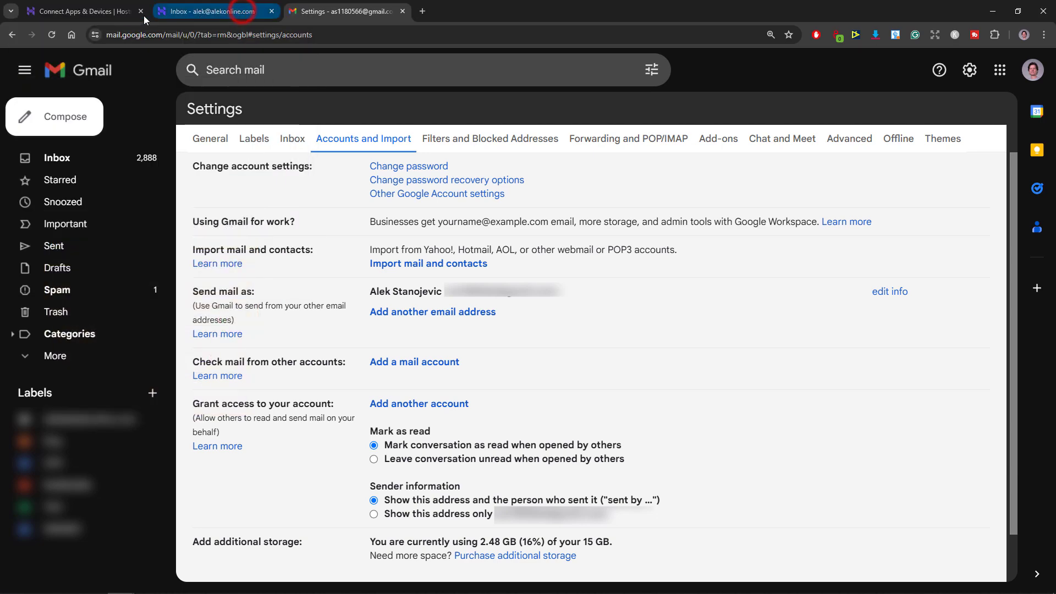
# Copy the outgoing SMTP hostname from the Hostinger panel and set Gmail's SMTP Server to smtp.hostinger.com
pyautogui.click(115, 11)
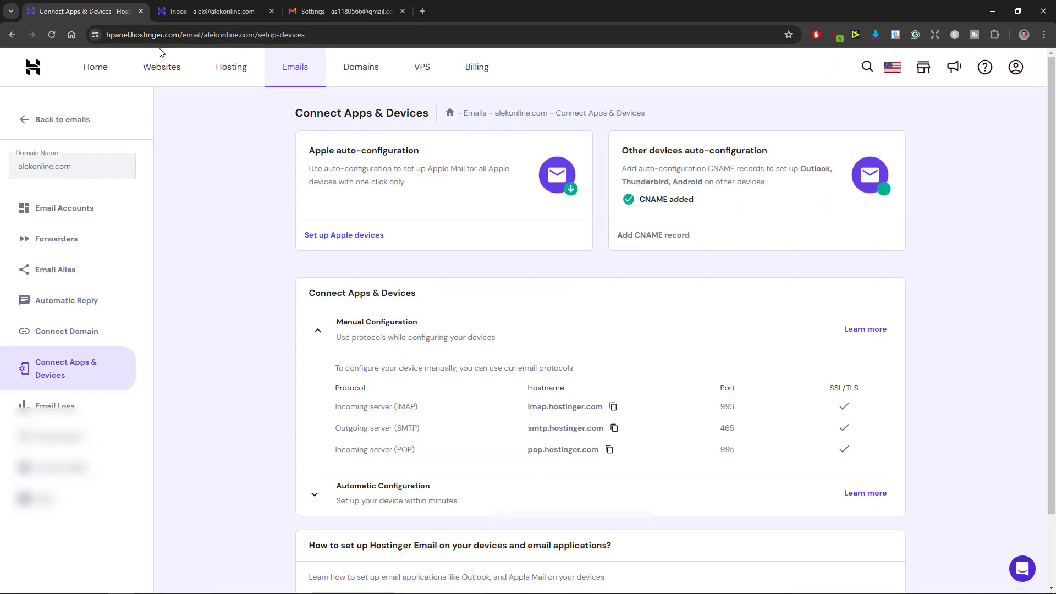
pyautogui.click(614, 429)
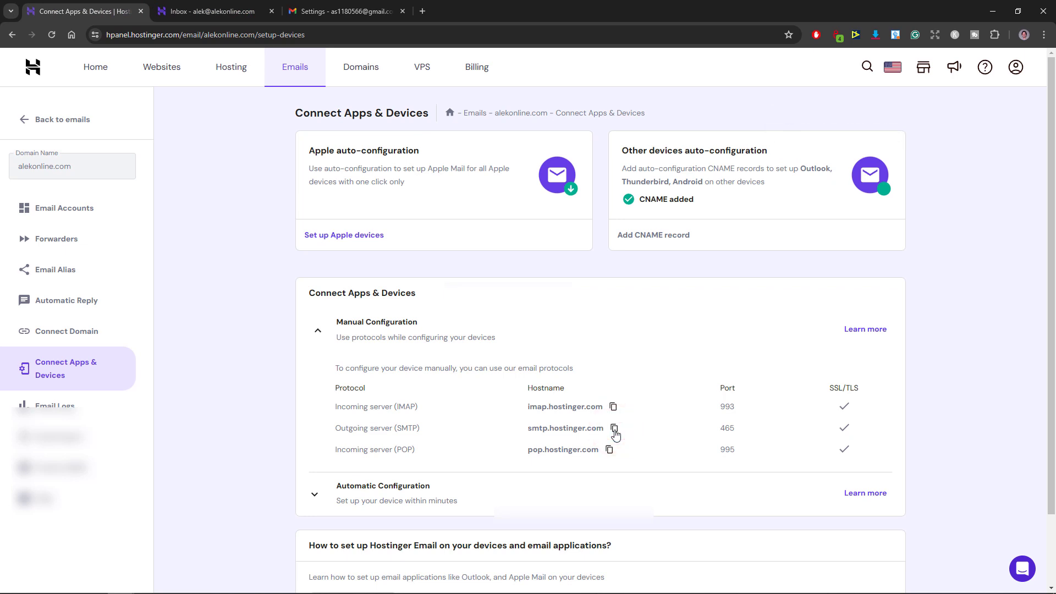
pyautogui.click(352, 12)
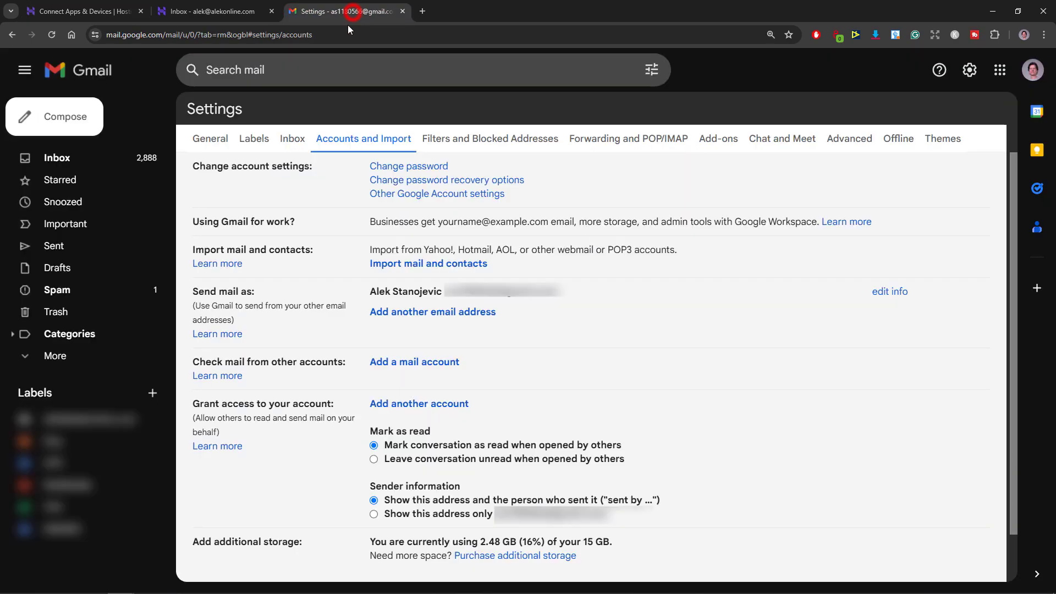
pyautogui.moveTo(121, 588)
pyautogui.click(157, 553)
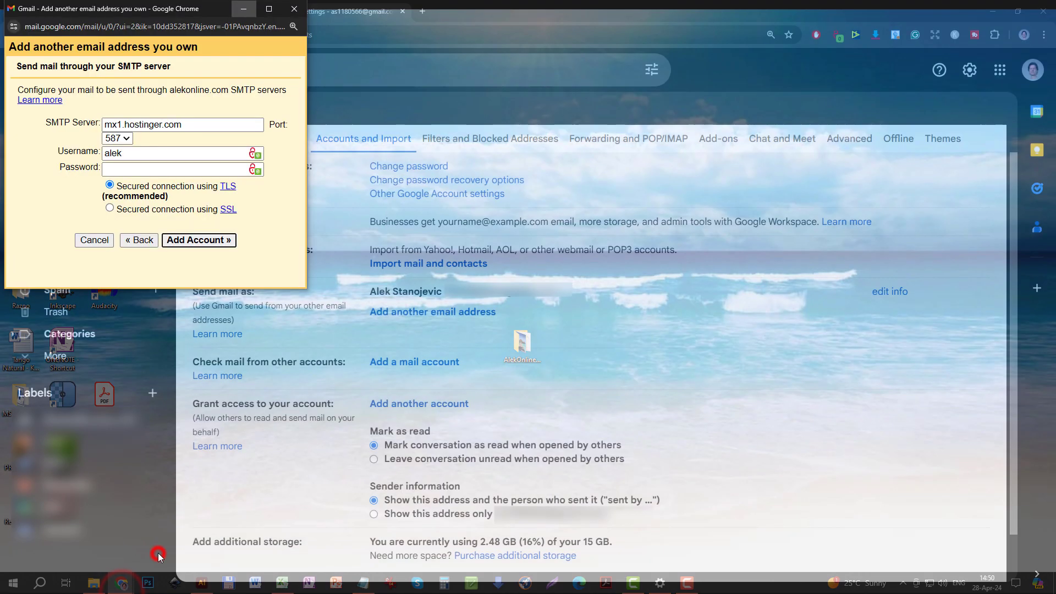
pyautogui.moveTo(185, 126); pyautogui.dragTo(104, 126)
pyautogui.rightClick(121, 130)
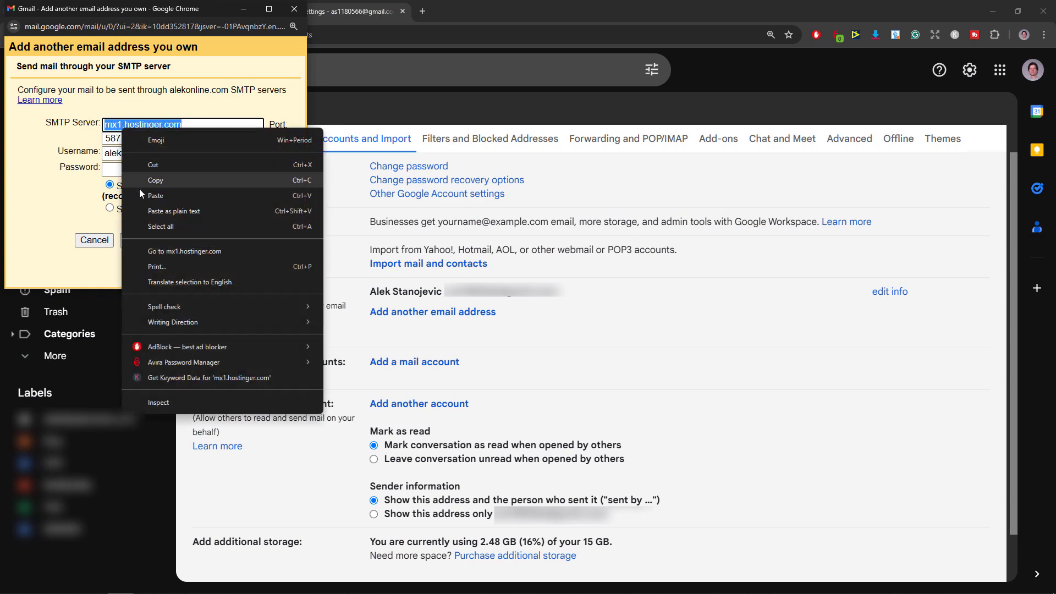
pyautogui.click(141, 197)
# Set the SMTP port to 465 with SSL, enter the full email address as username and the account password, and add the account
pyautogui.click(123, 138)
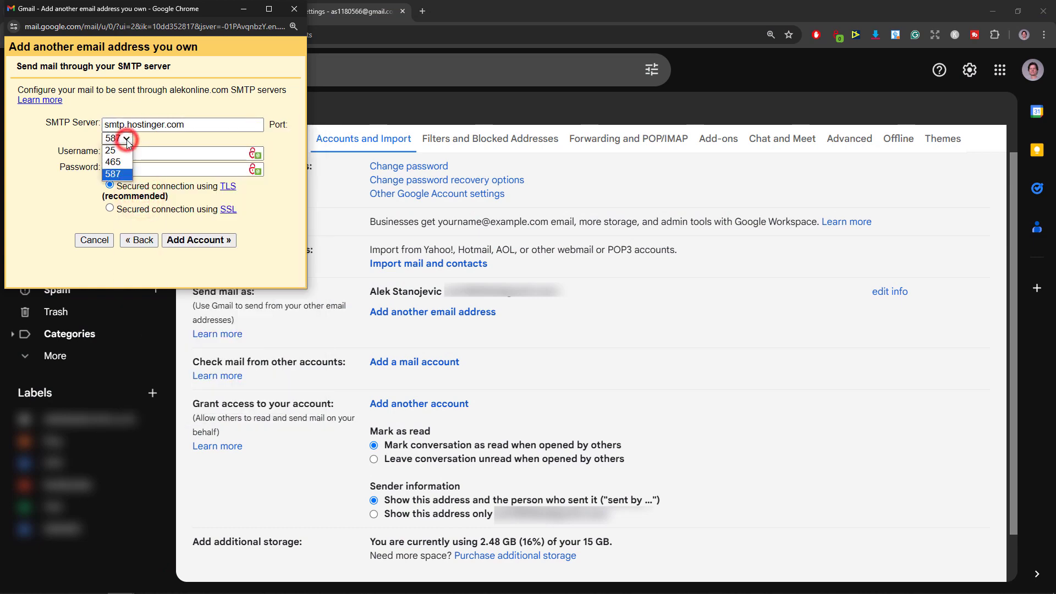
pyautogui.click(126, 163)
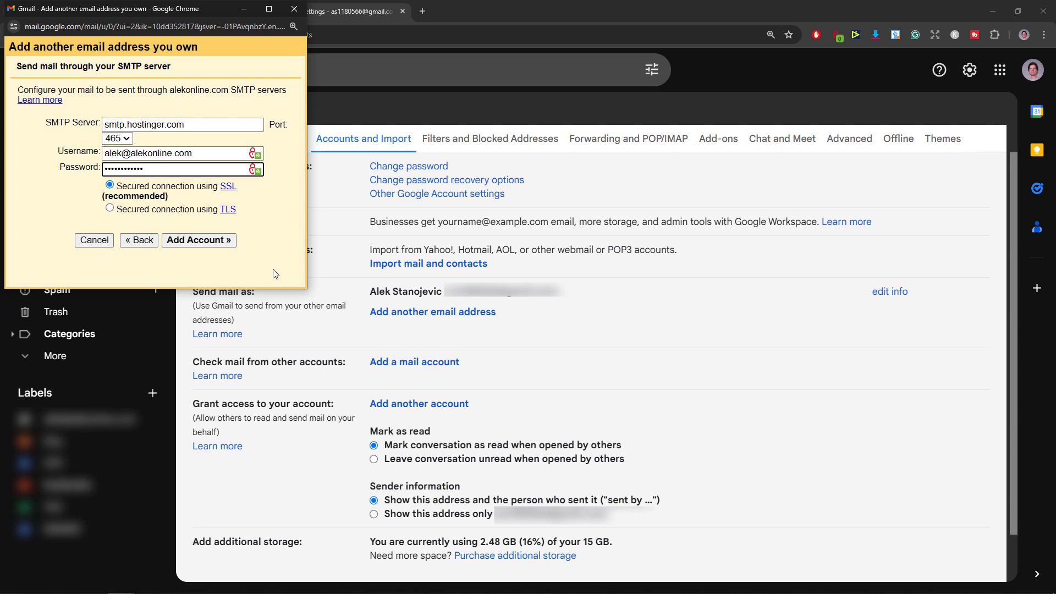
pyautogui.click(226, 241)
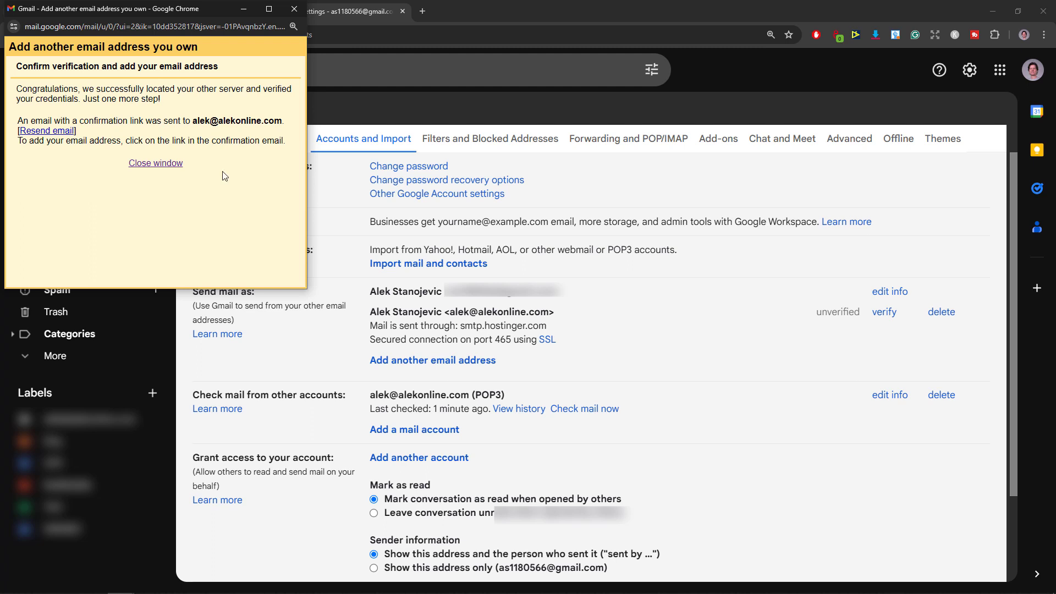
# In the Hostinger webmail inbox, open the Gmail Confirmation message, follow its verification link and confirm sending mail as the added address
pyautogui.click(242, 9)
pyautogui.click(243, 9)
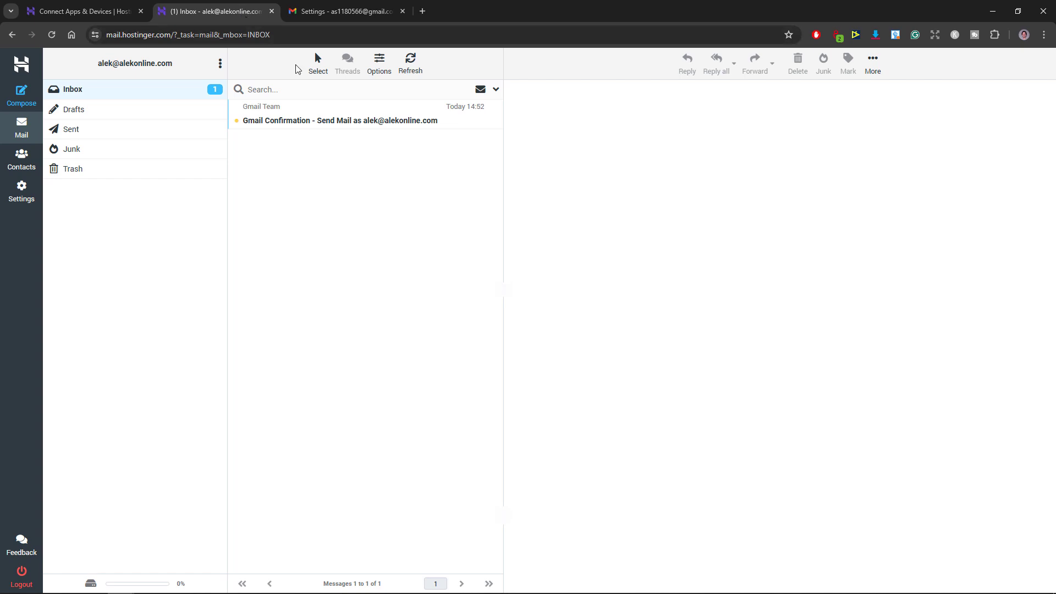
pyautogui.click(339, 122)
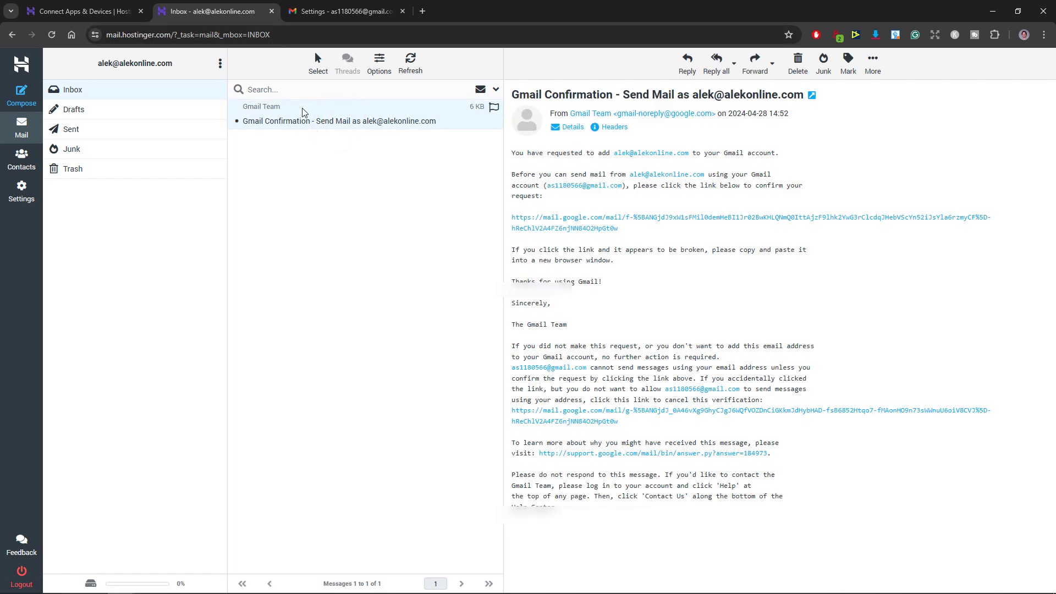
pyautogui.click(666, 218)
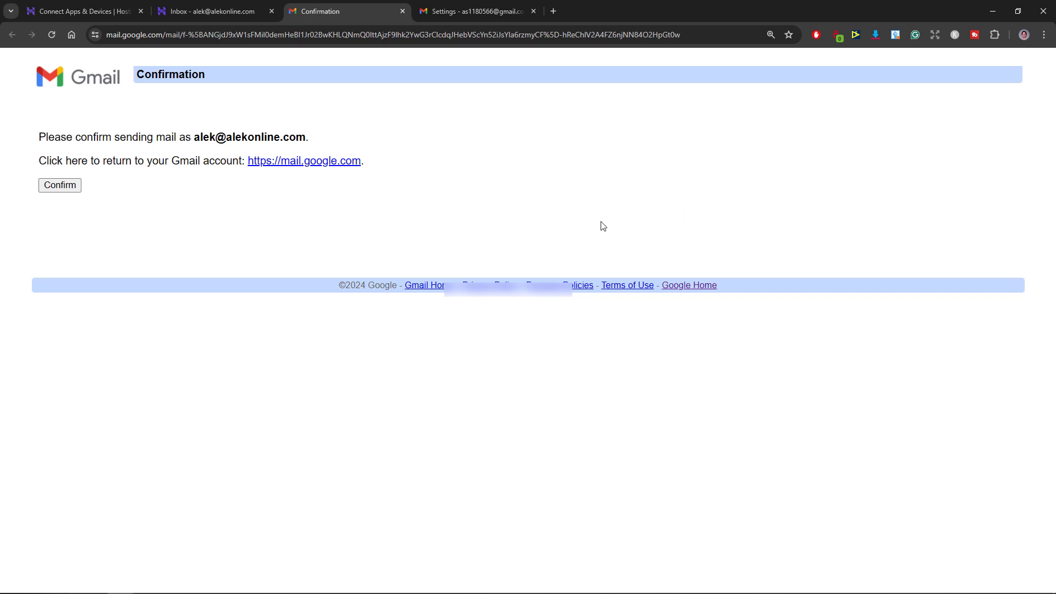
pyautogui.click(66, 190)
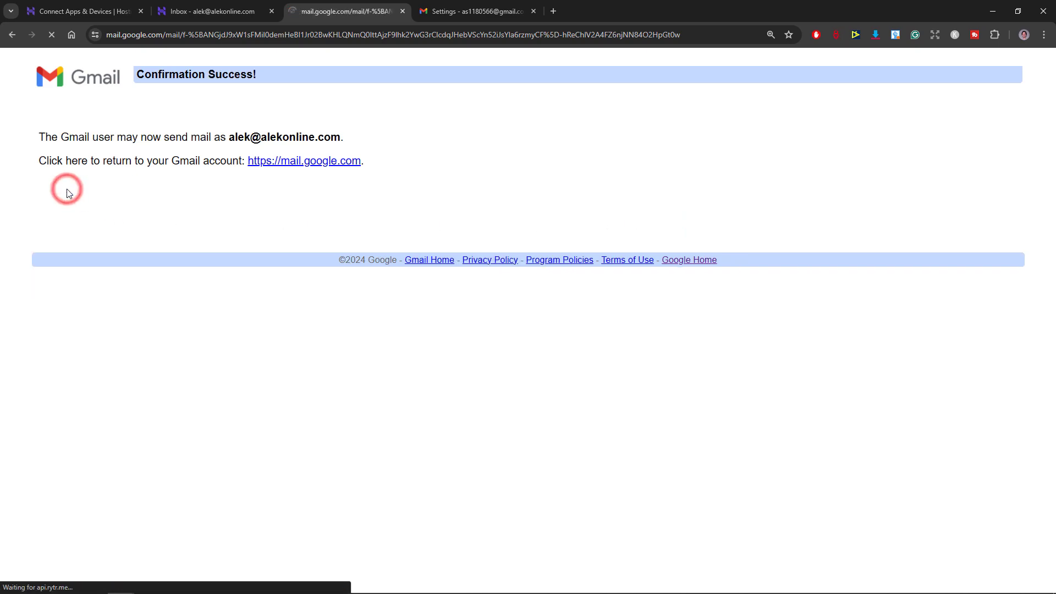
# Return to Gmail's Accounts and Import settings and reload the page to check the added address's verification status
pyautogui.click(467, 12)
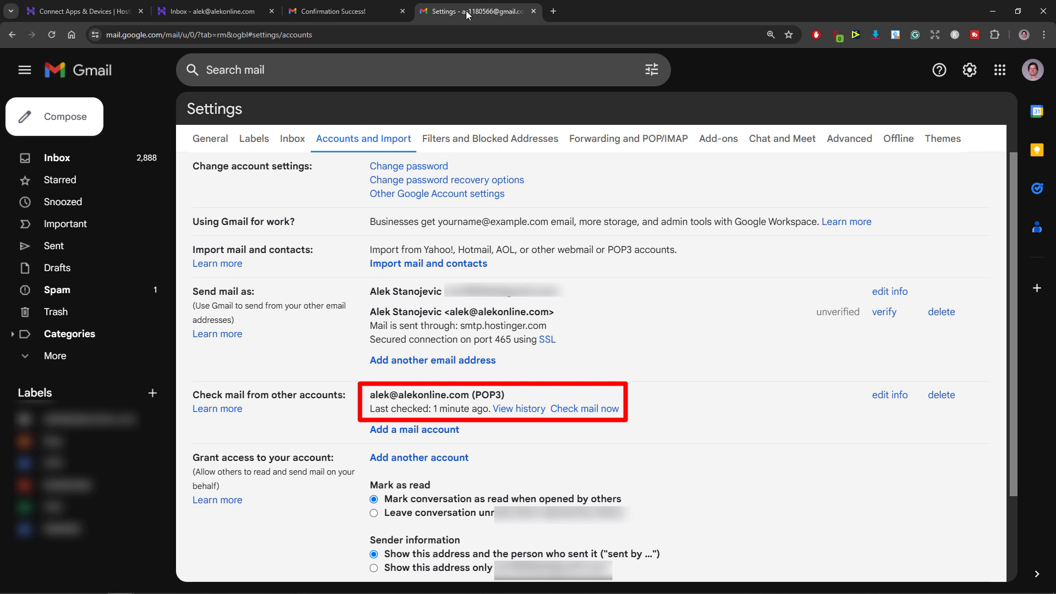
pyautogui.click(51, 35)
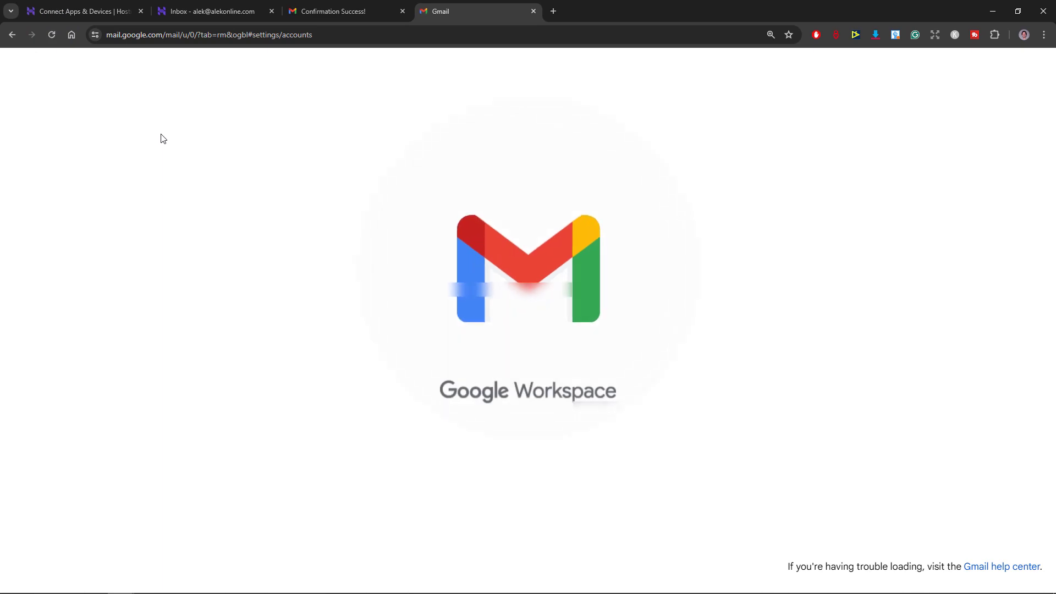